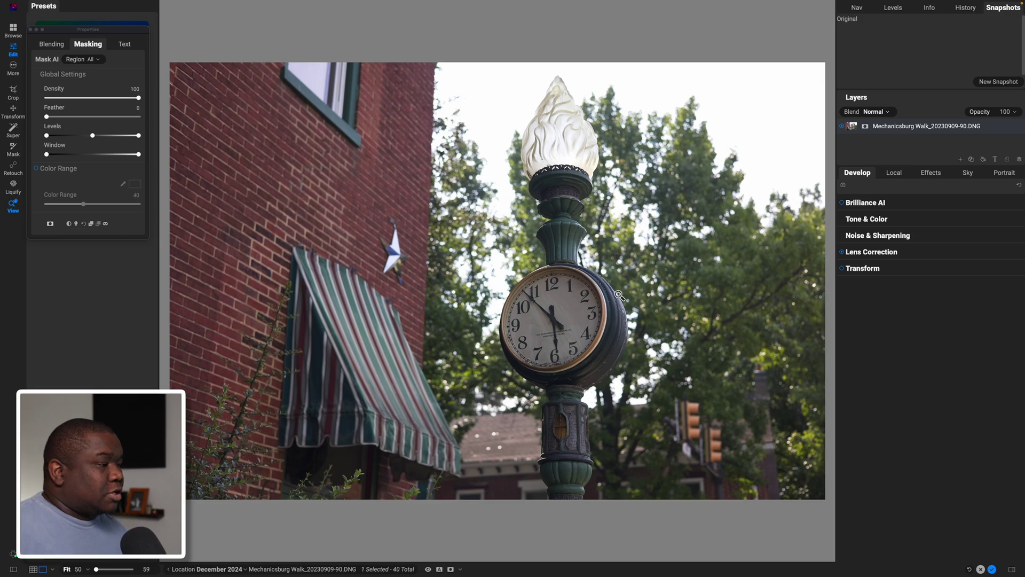
Enable Brilliance AI on the clock photo, expand its Fine Tune settings and lower the Amount to 67.
left_click(842, 203)
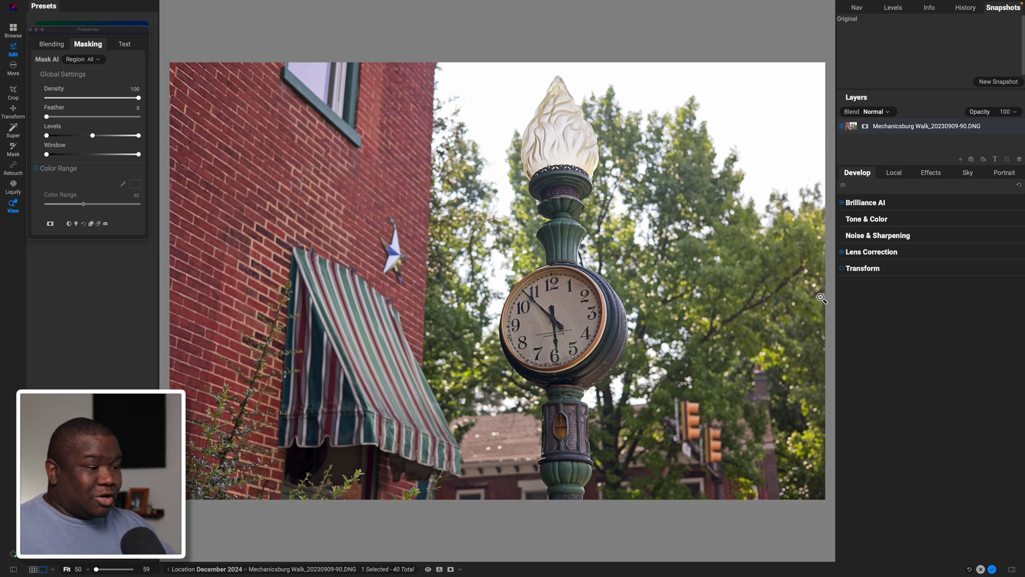
left_click(892, 205)
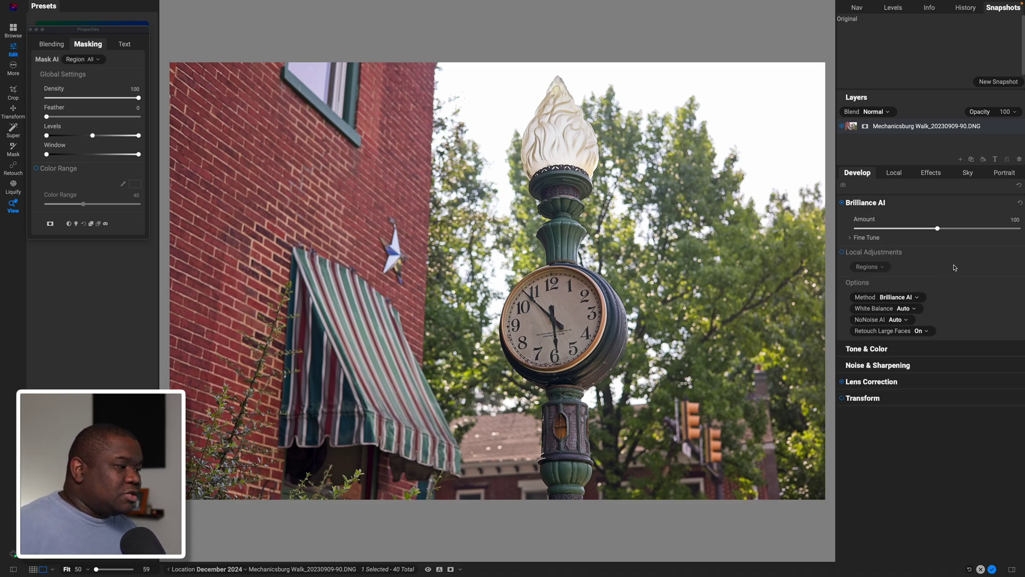
left_click(867, 239)
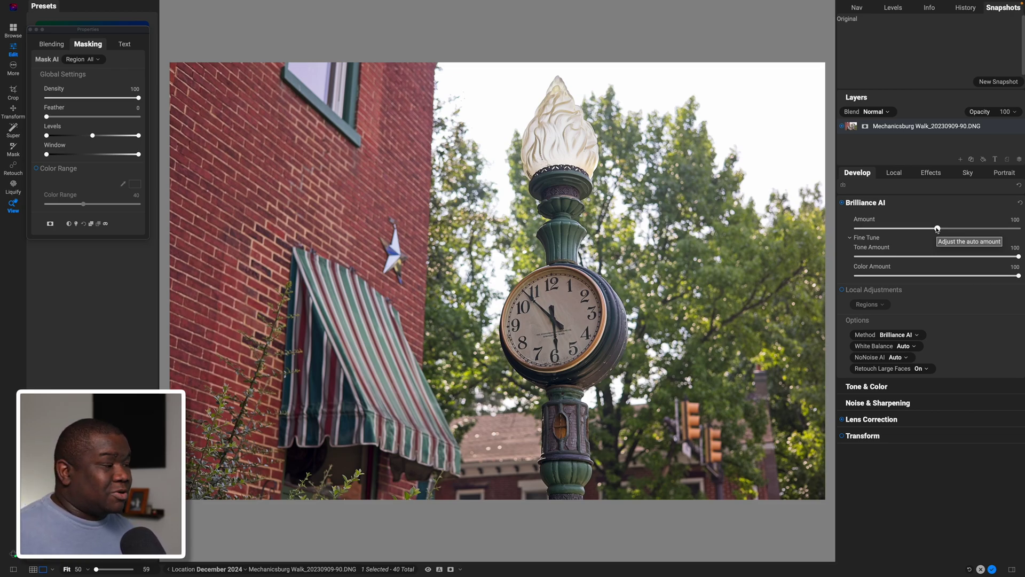
left_click_drag(938, 230, 912, 230)
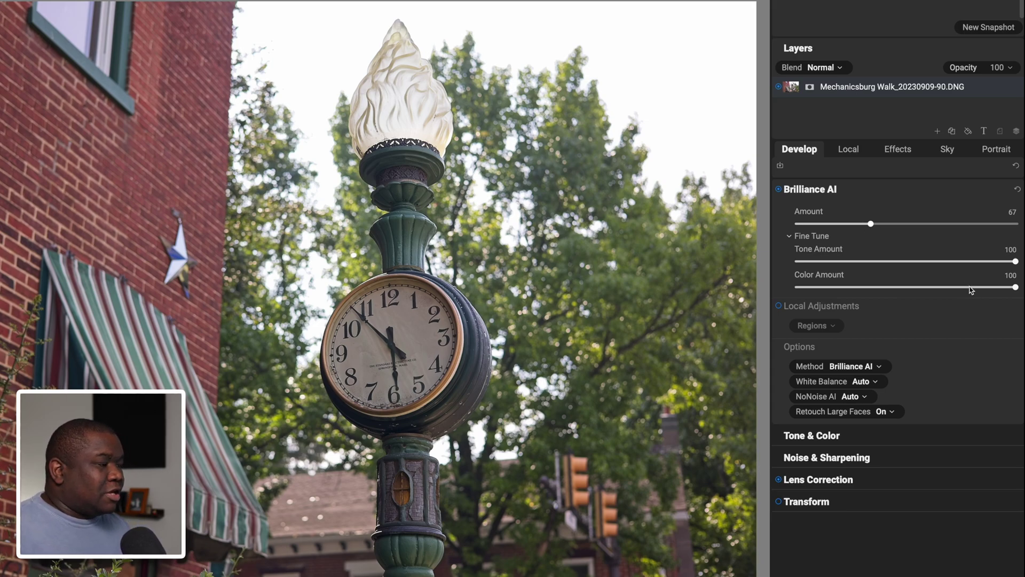
Set the Brilliance AI Color Amount to 43 and raise the Tone & Color Contrast to 30.
left_click(1015, 289)
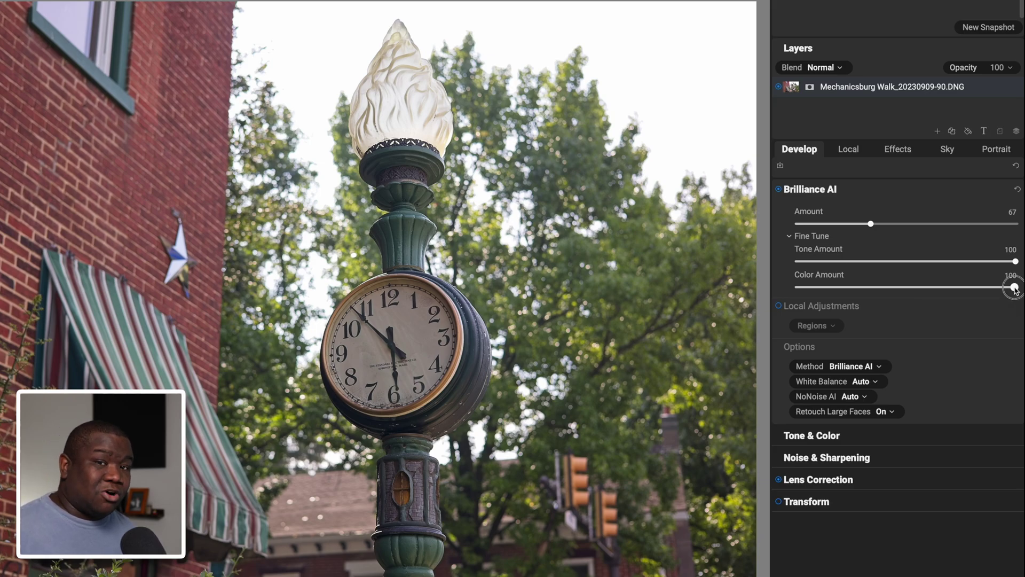
left_click_drag(1015, 288, 879, 283)
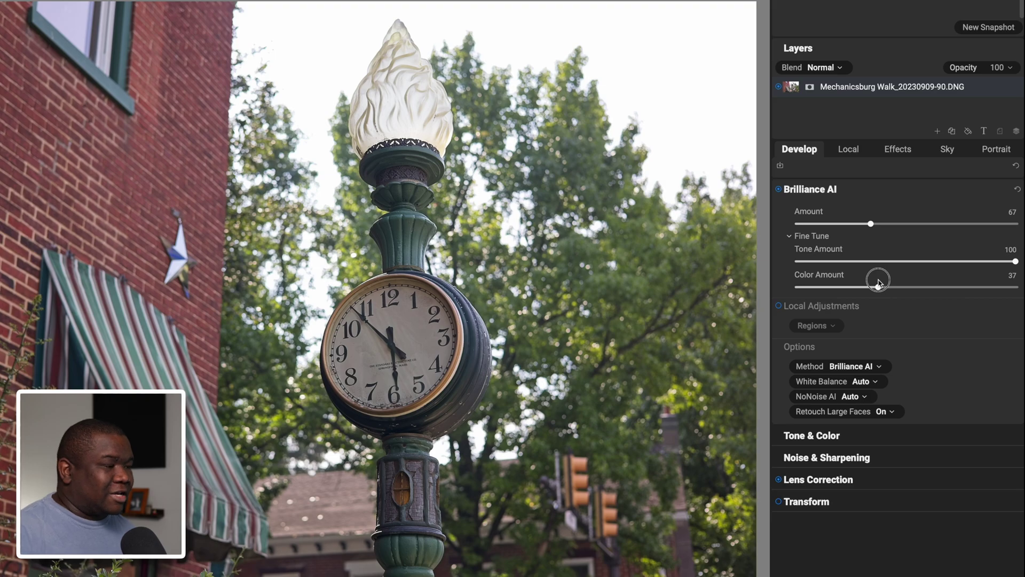
double_click(879, 284)
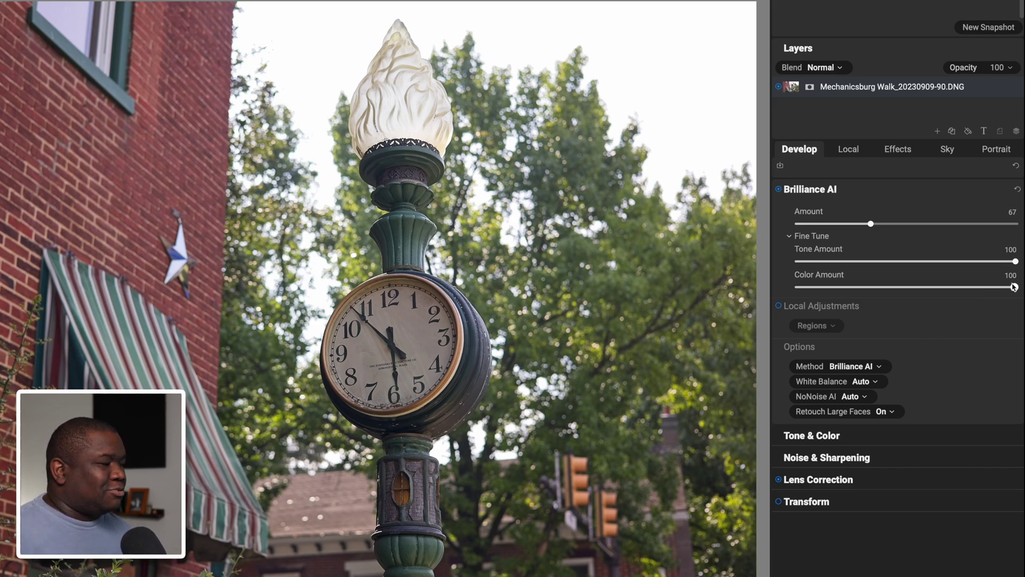
left_click_drag(1014, 288, 893, 293)
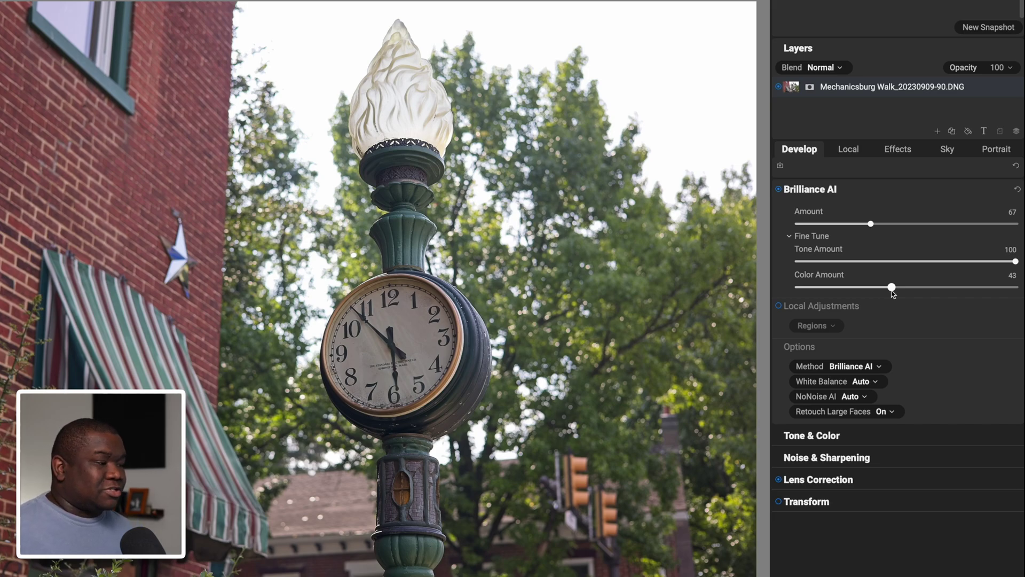
left_click(829, 437)
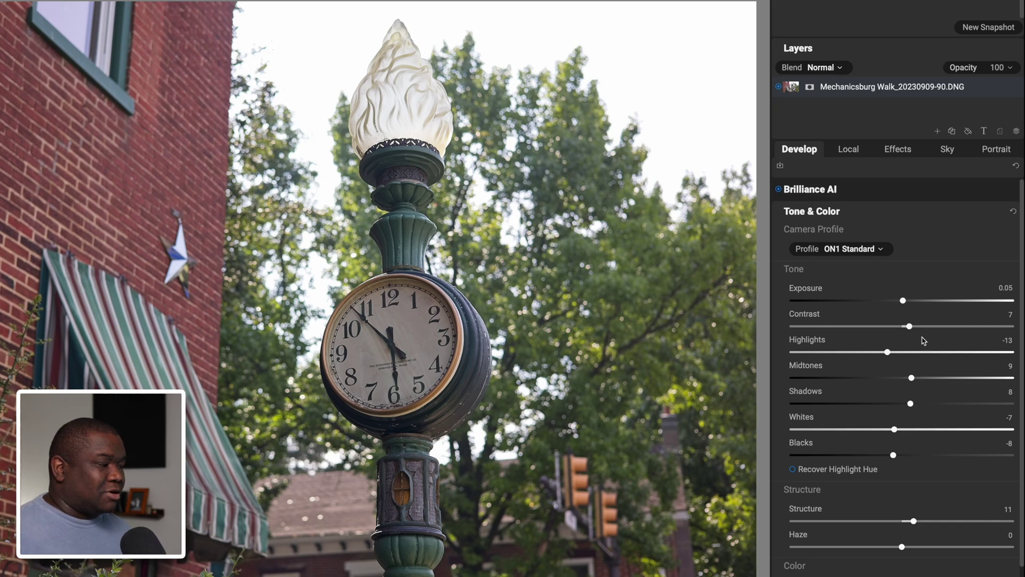
left_click_drag(909, 326, 935, 329)
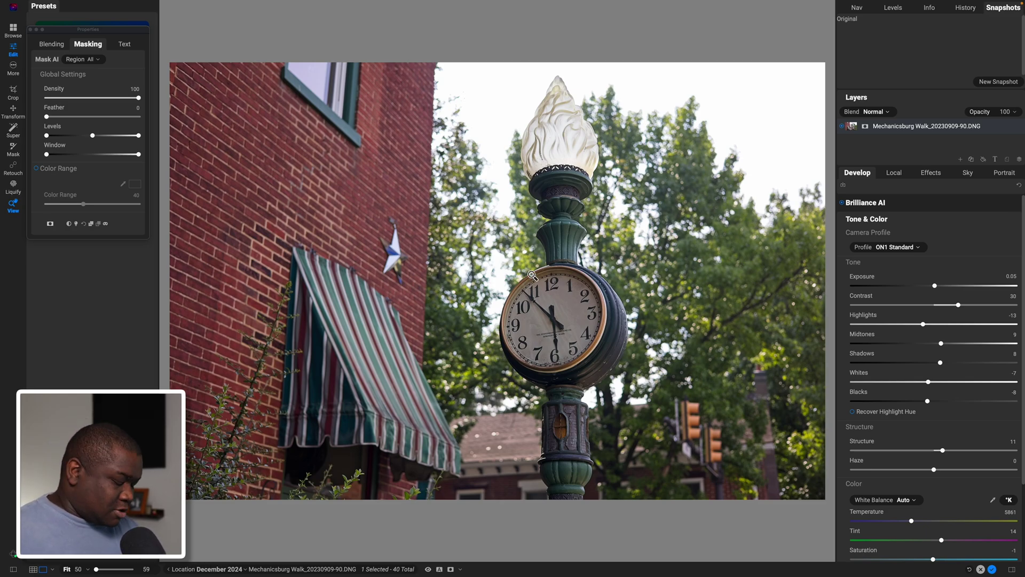
In the Brilliance AI preferences, choose As Shot as the white balance default, with Amount 70 and Contrast 4.
key("super+comma")
left_click(633, 168)
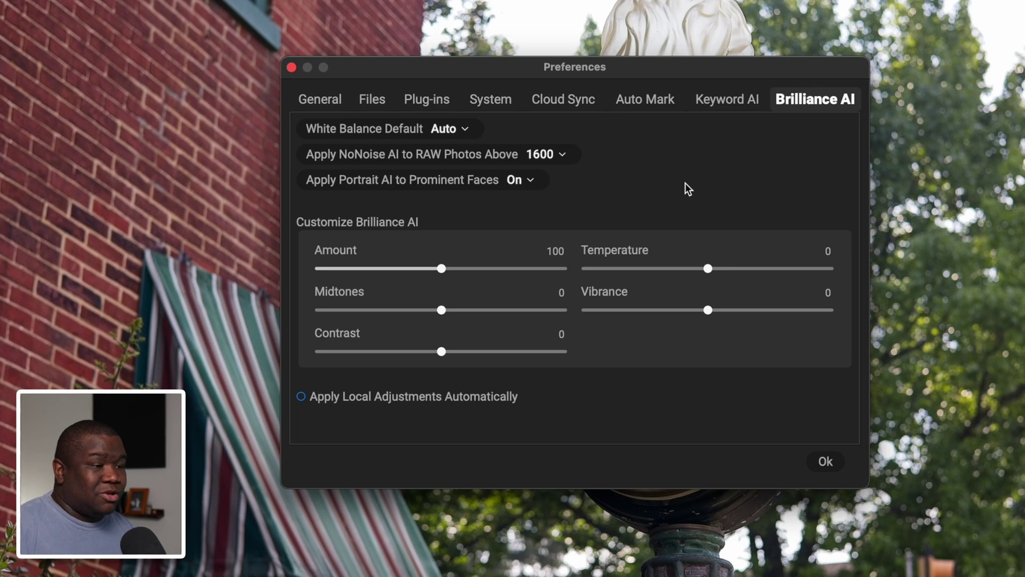
left_click(443, 131)
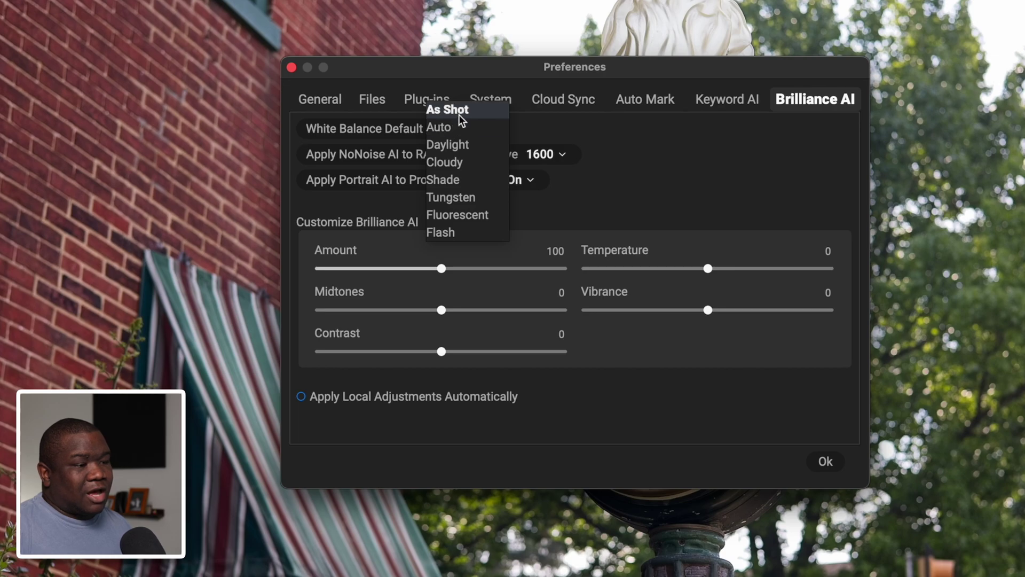
left_click(461, 113)
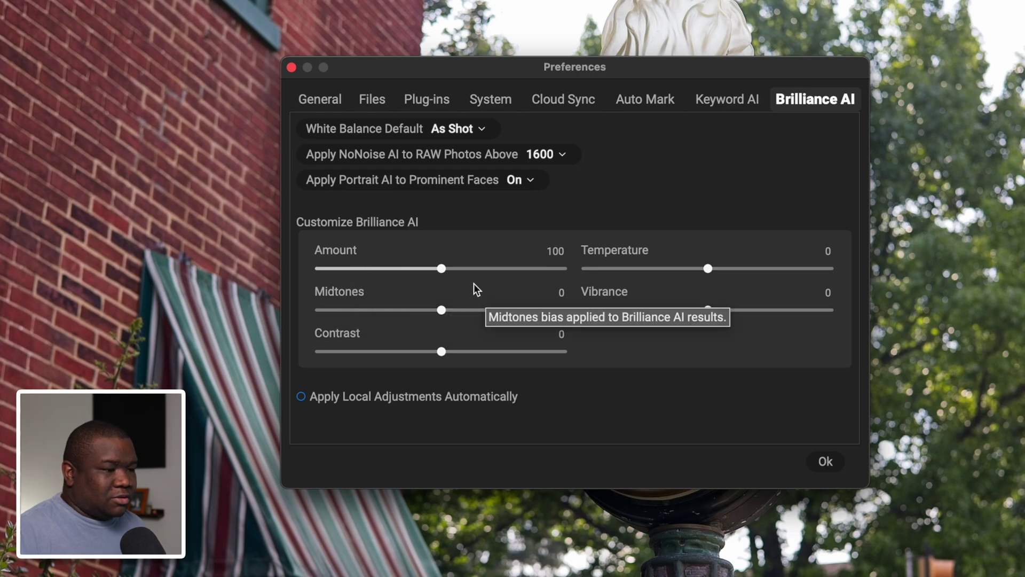
left_click_drag(440, 270, 406, 273)
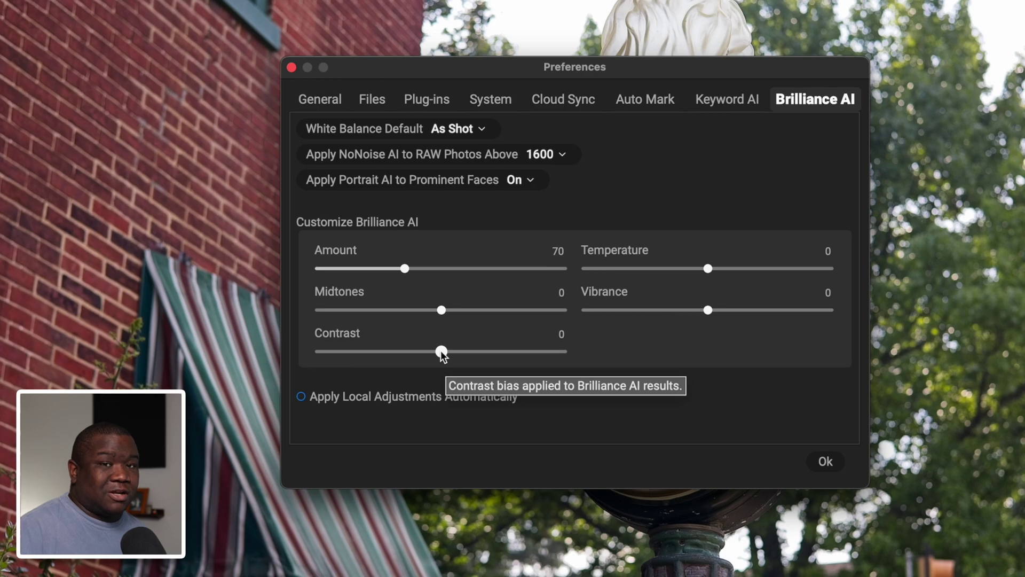
left_click_drag(441, 351, 466, 353)
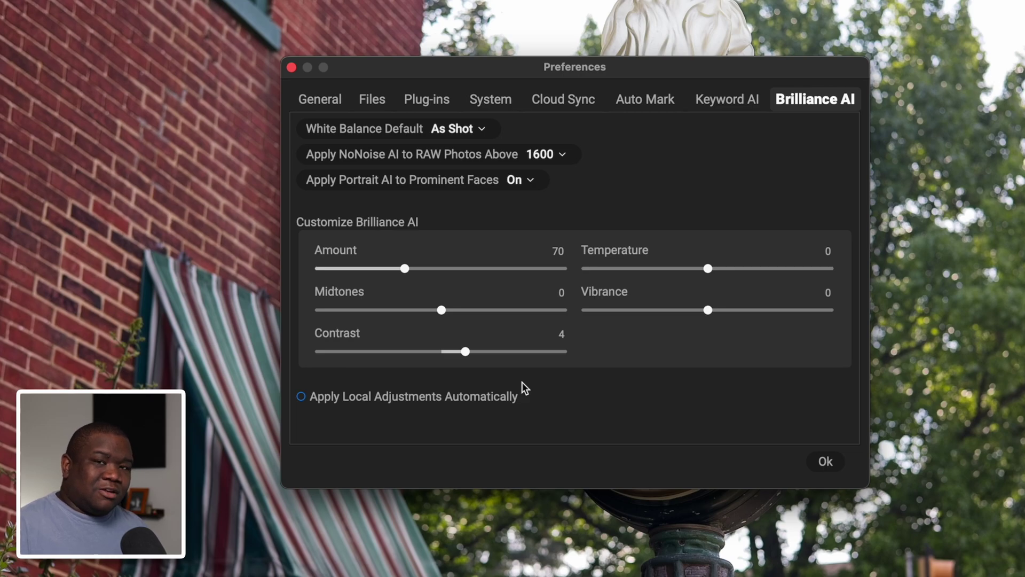
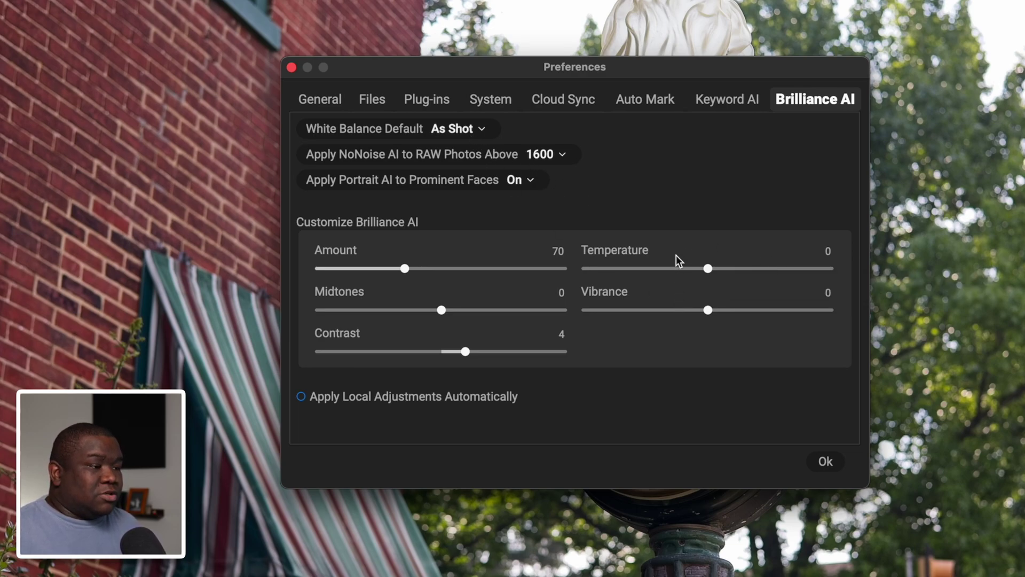
Set the Brilliance AI preferences' white balance default to Auto and Temperature to -9, and accept the preferences.
left_click(474, 133)
left_click(430, 142)
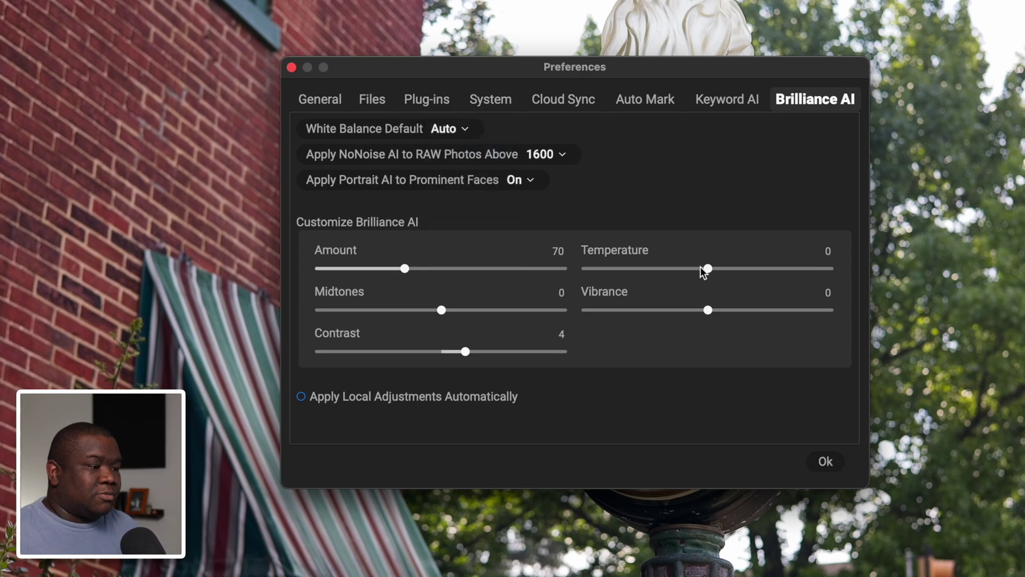
left_click_drag(706, 270, 652, 271)
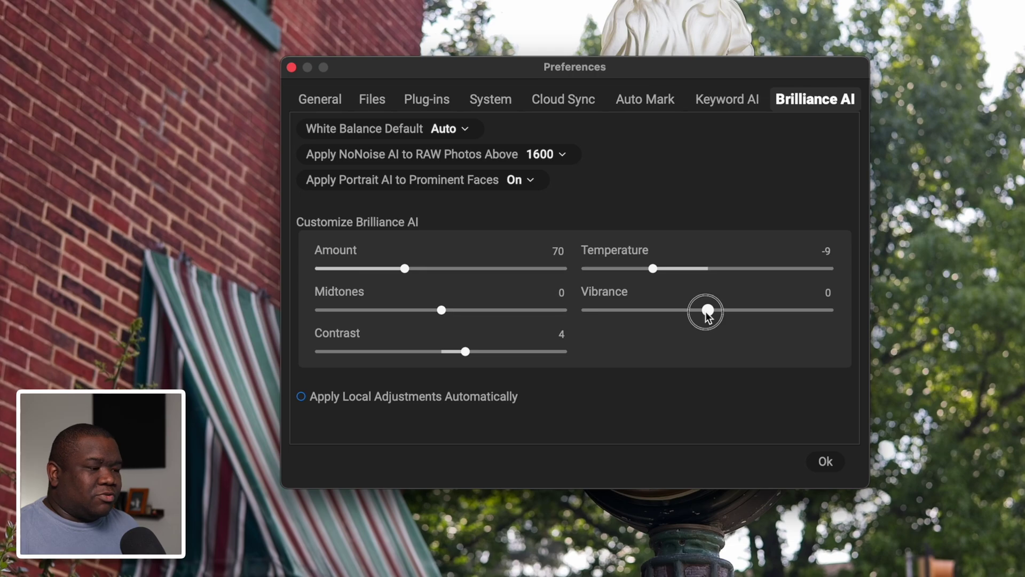
mouse_move(706, 313)
left_mouse_down()
mouse_move(719, 313)
mouse_move(710, 314)
left_mouse_up()
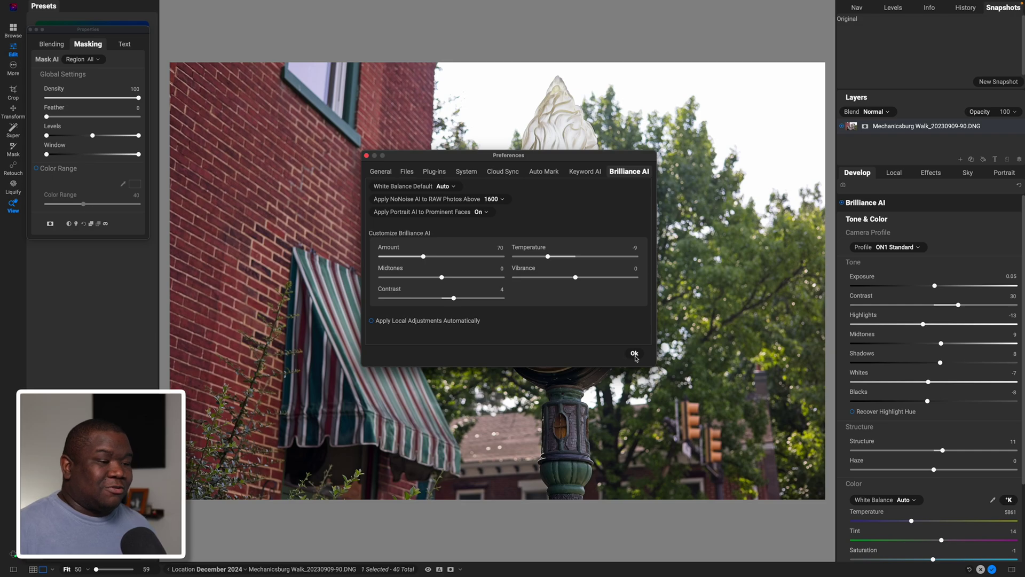
left_click(635, 355)
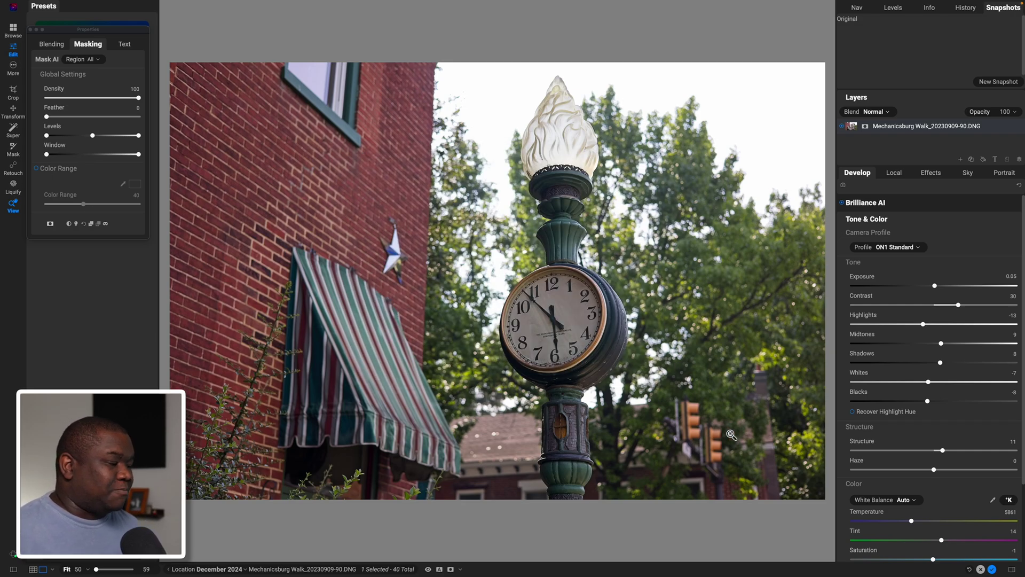
Reset all edits on the clock photo and apply Brilliance AI again with the customized defaults.
left_click(969, 569)
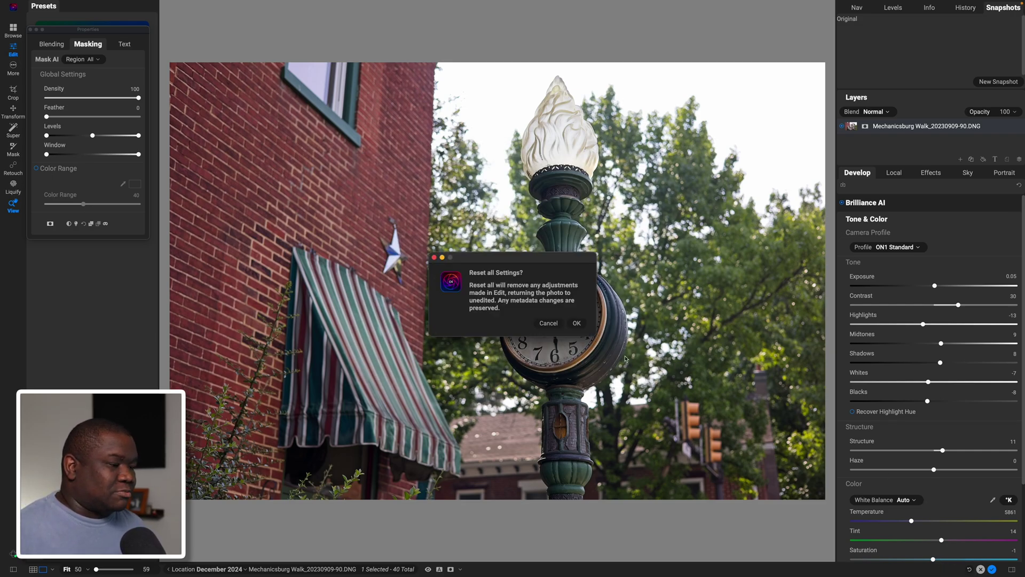
left_click(577, 322)
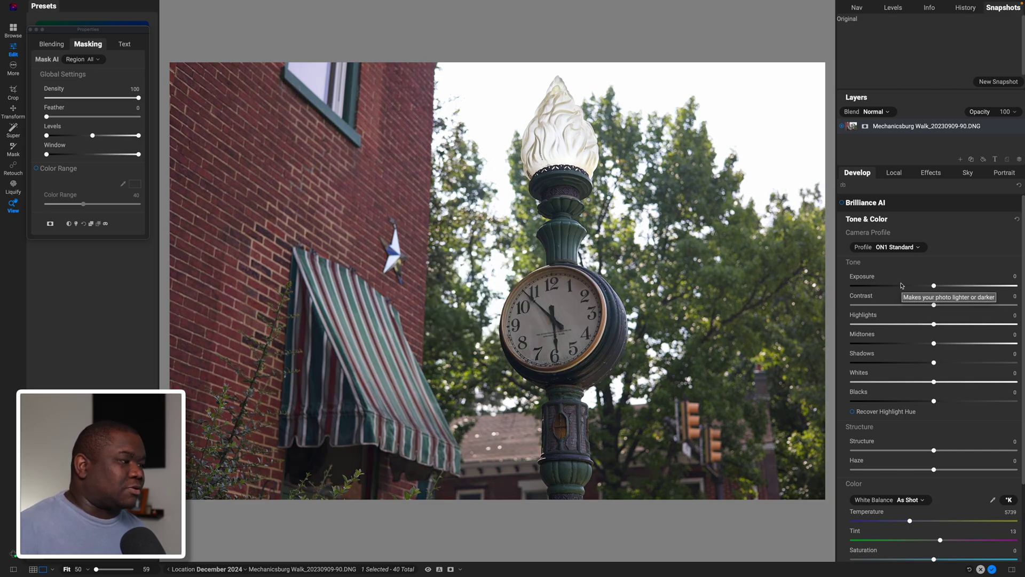
left_click(866, 203)
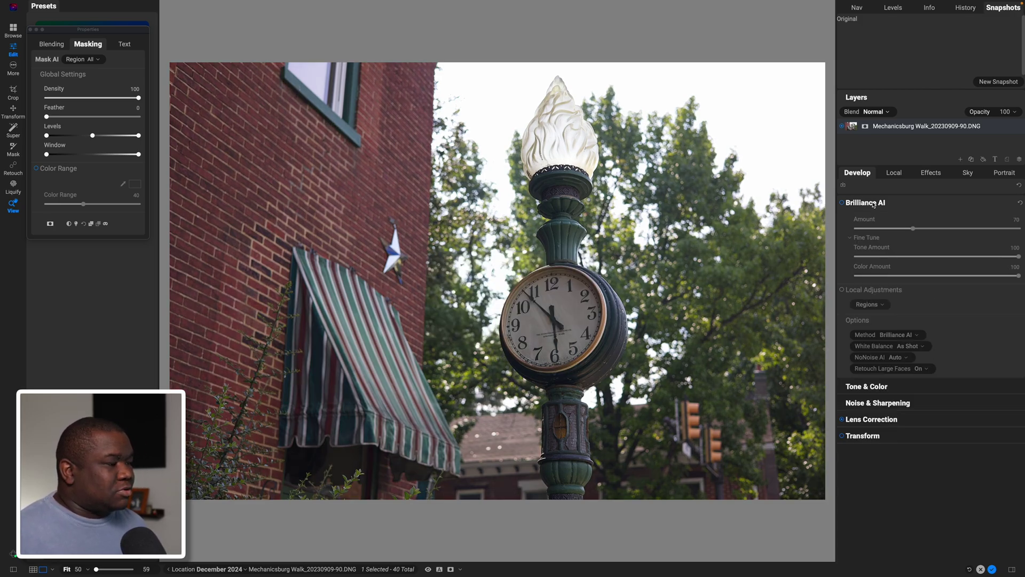
left_click(843, 203)
left_click(887, 206)
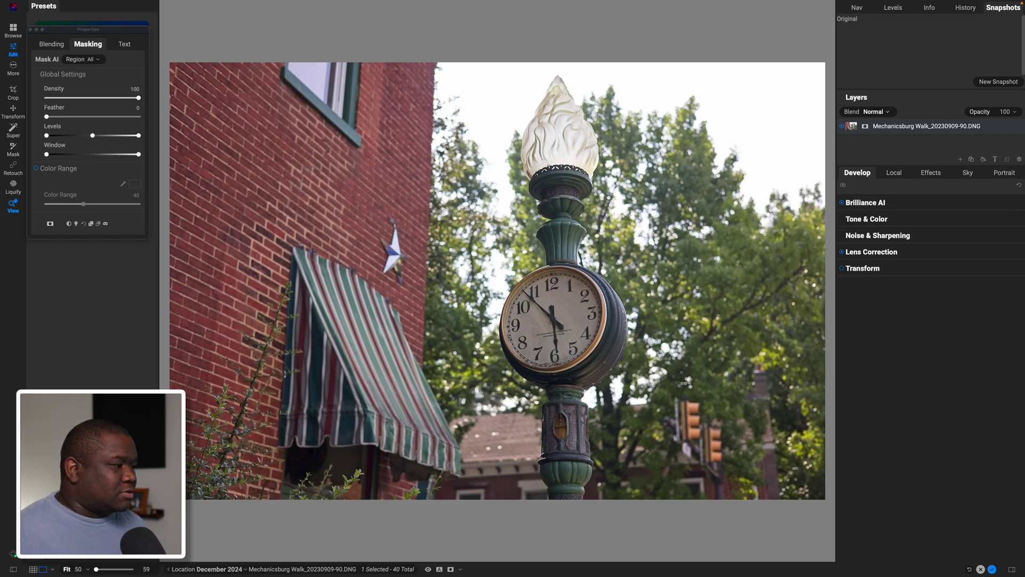
left_click(978, 203)
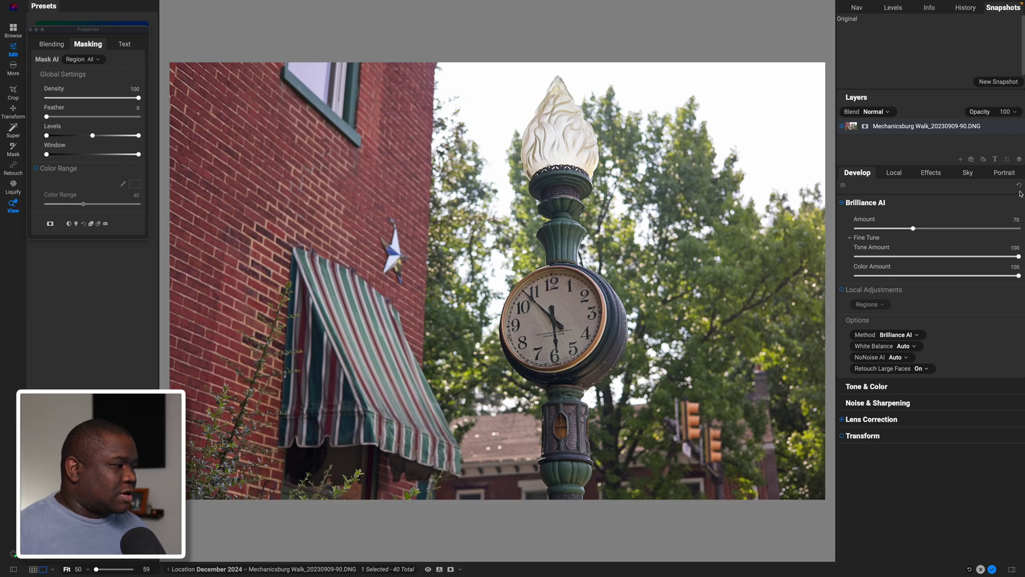
Reset the Develop adjustments and cancel editing of the clock photo, discarding the work.
left_click(1020, 184)
left_click(981, 568)
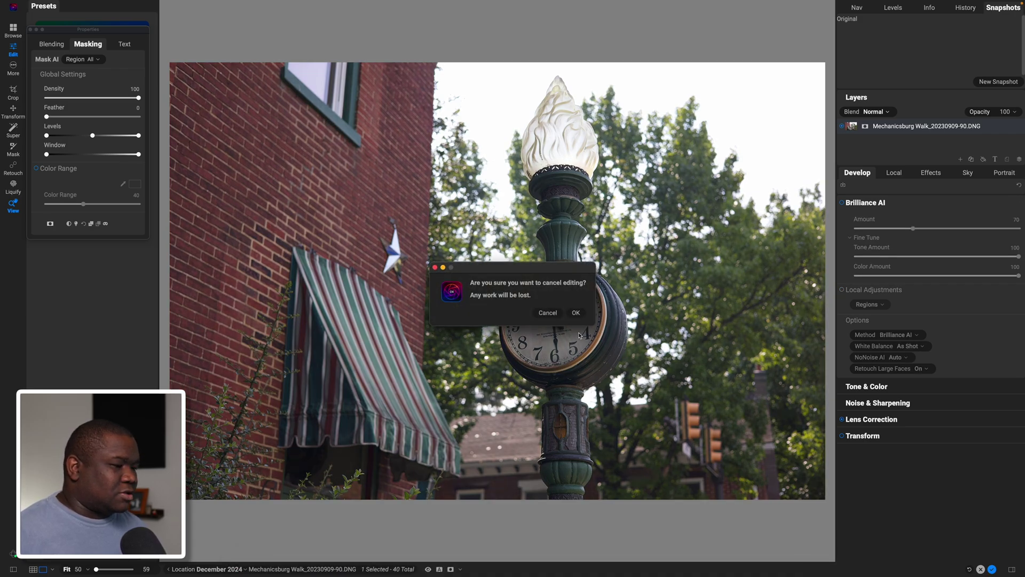
left_click(576, 313)
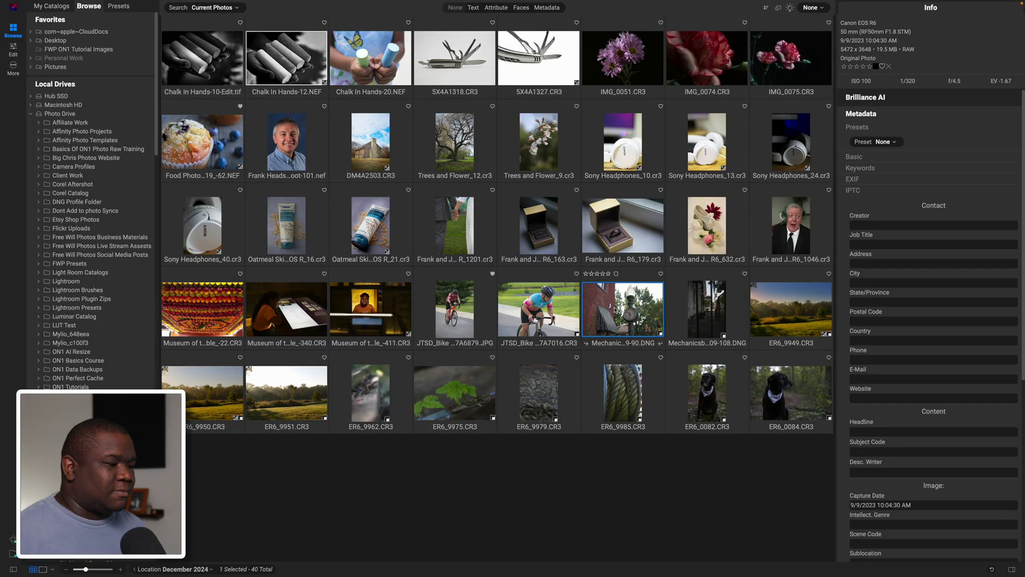
Reopen the clock photo for editing with Brilliance AI applied and expand its Tone & Color settings.
double_click(614, 310)
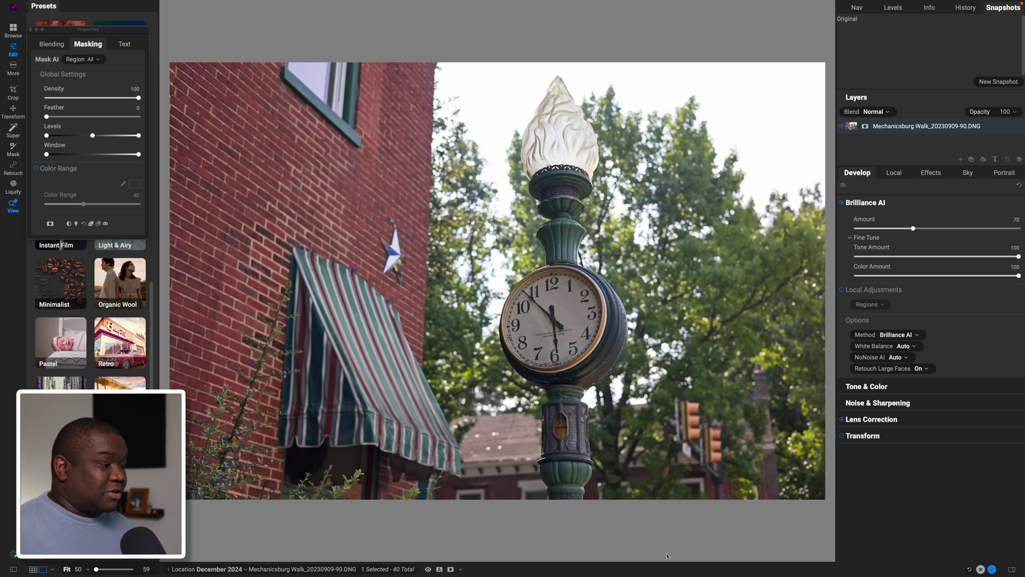
left_click(889, 386)
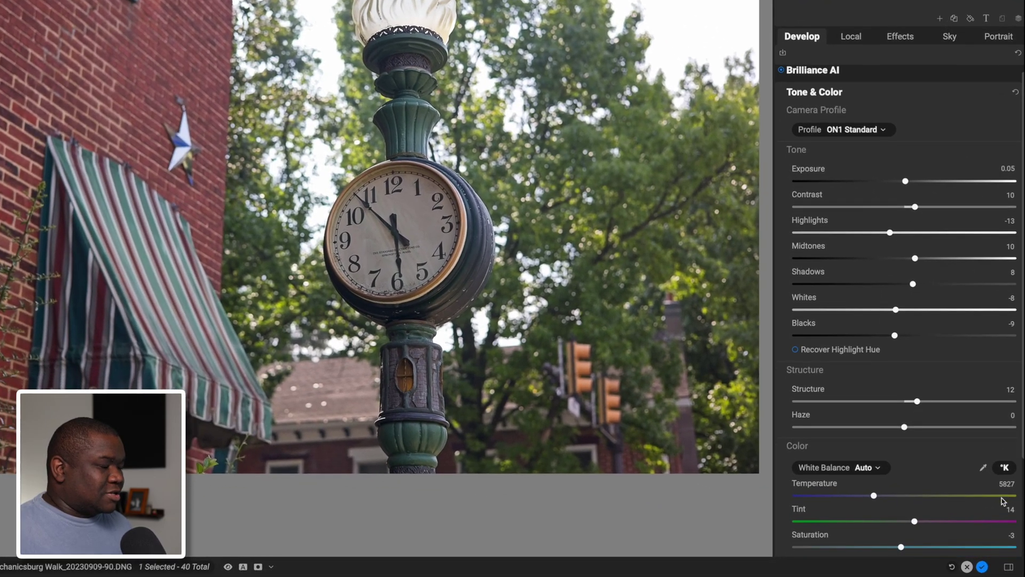
scroll(1004, 508, "down", 1)
scroll(1004, 507, "up", 1)
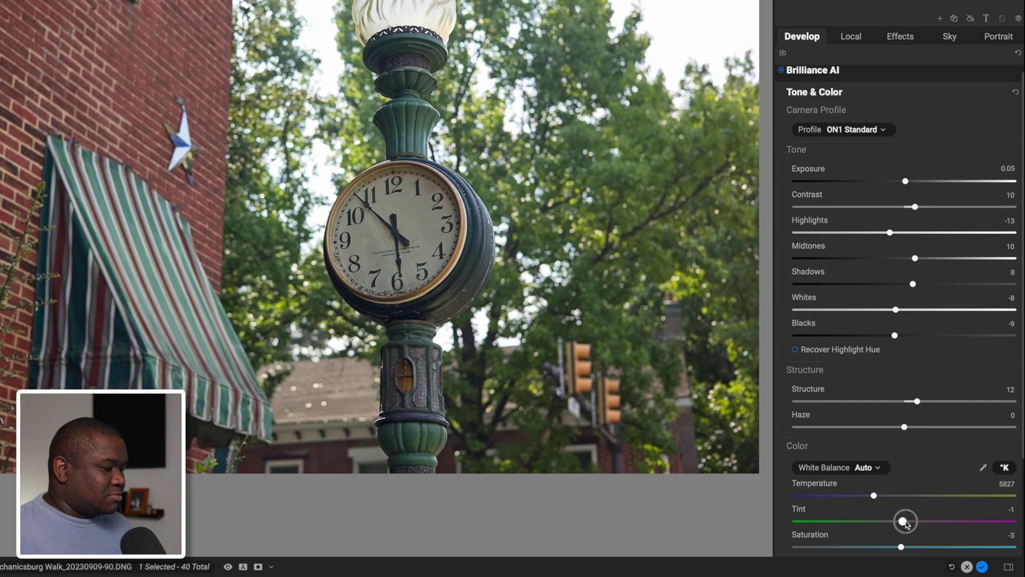
Try shifting the photo's Tint toward green and reset the Tint value.
left_click_drag(905, 522, 888, 521)
double_click(801, 510)
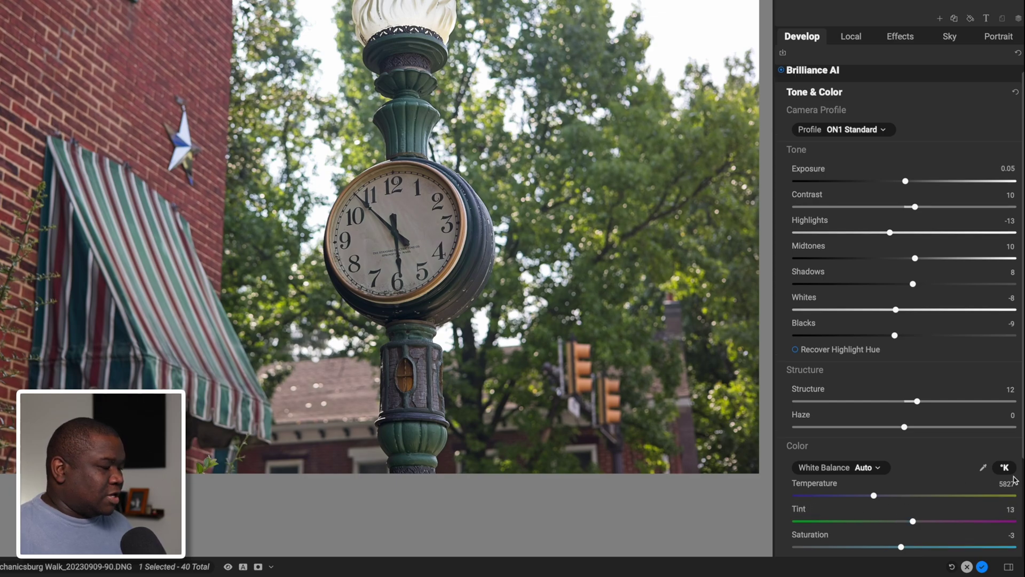
Lower the photo's color Temperature to 5175 and open the White Balance preset choices.
scroll(920, 467, "down", 3)
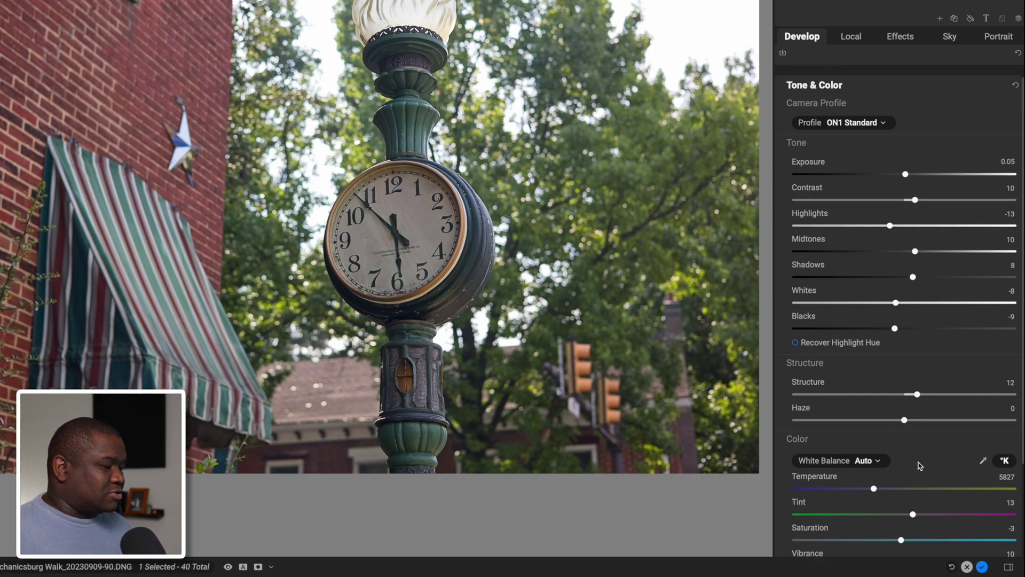
scroll(920, 465, "down", 1)
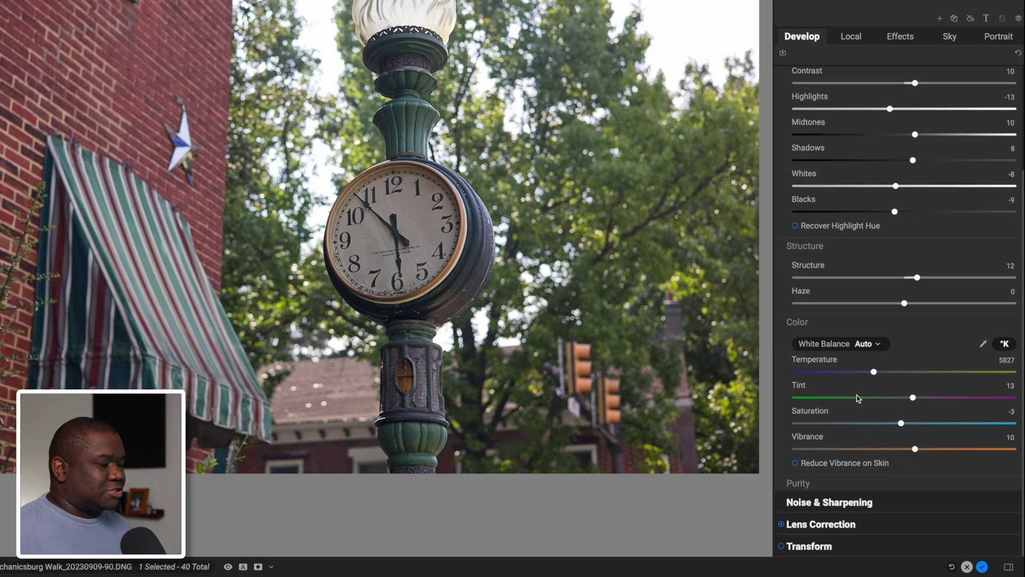
left_click_drag(873, 374, 863, 377)
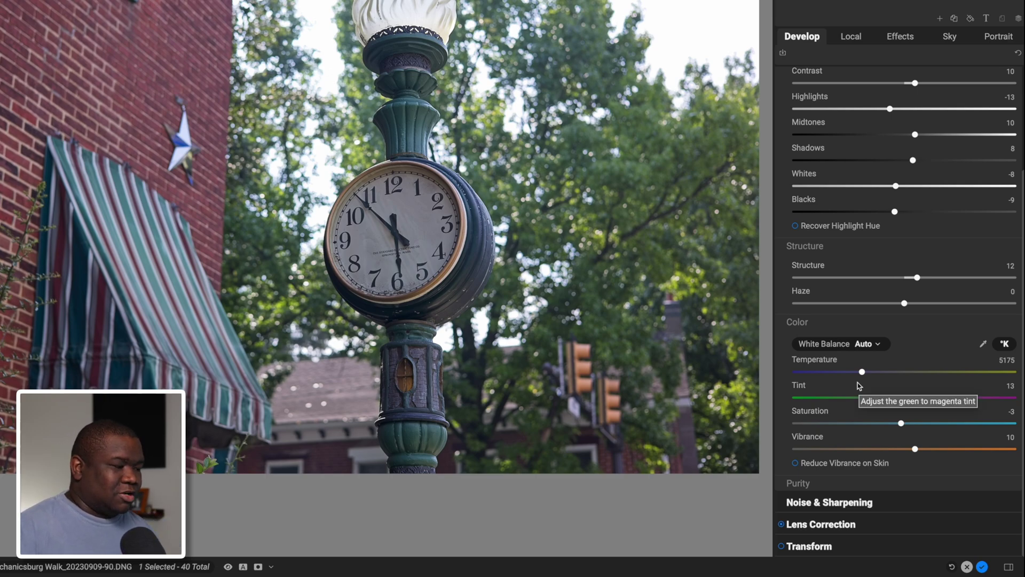
left_click(874, 350)
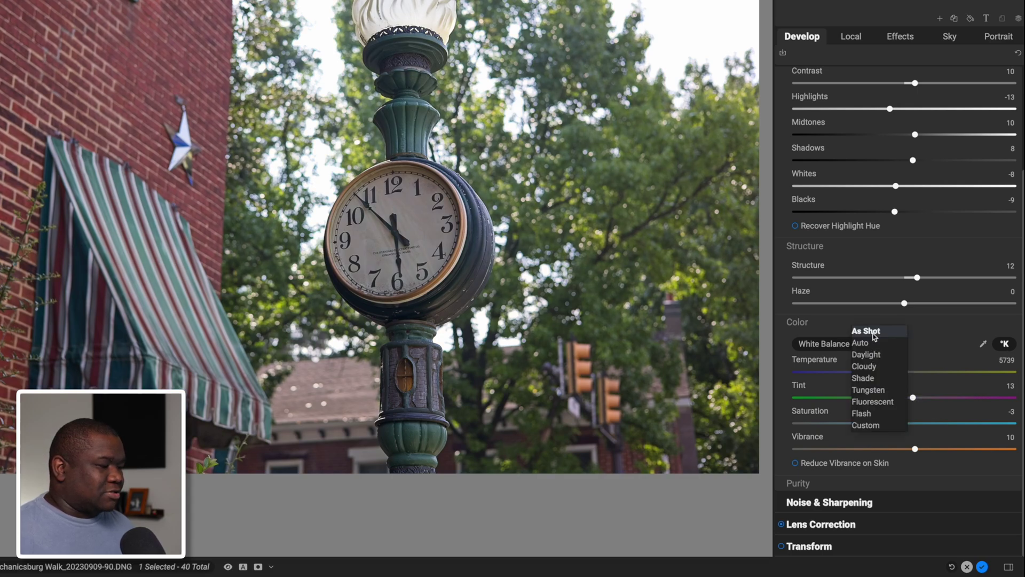